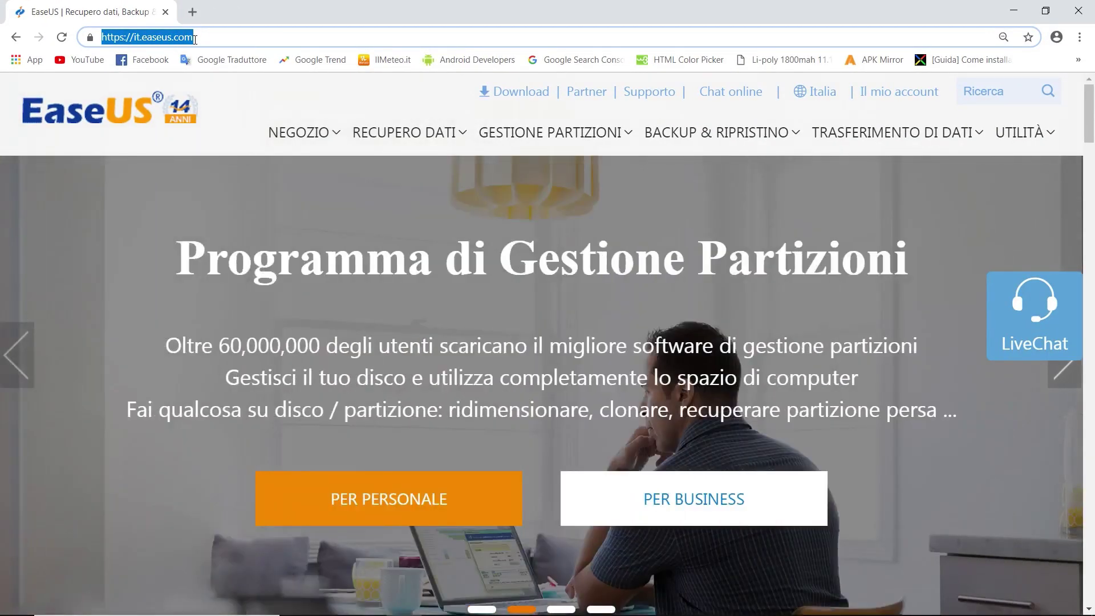
# Step: Download Data Recovery Wizard Free for Windows from the EaseUS data recovery products
pyautogui.moveTo(388, 136)
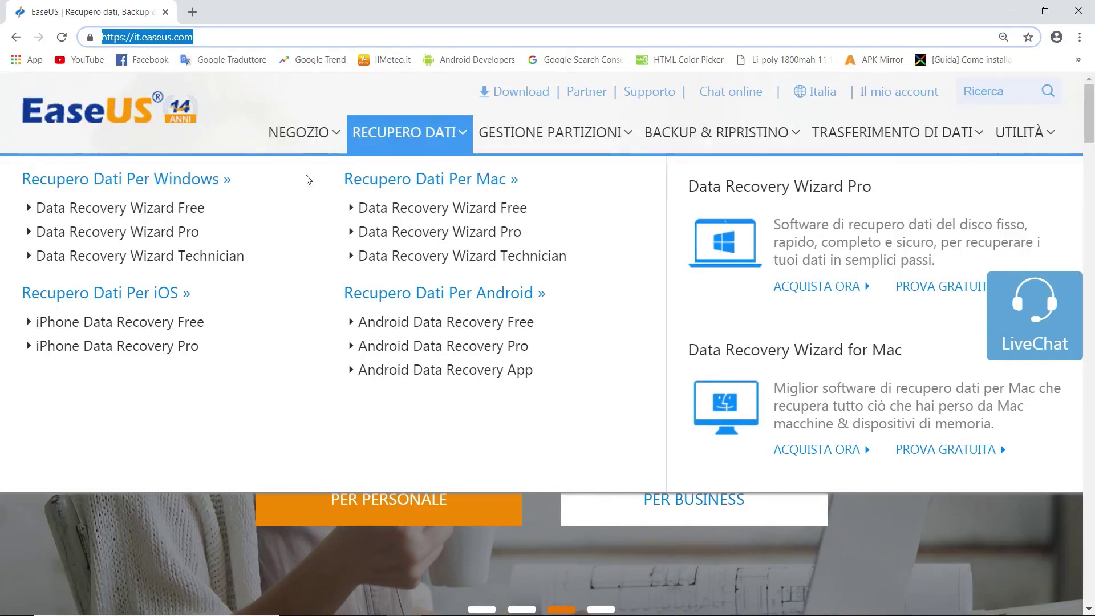
pyautogui.moveTo(171, 210)
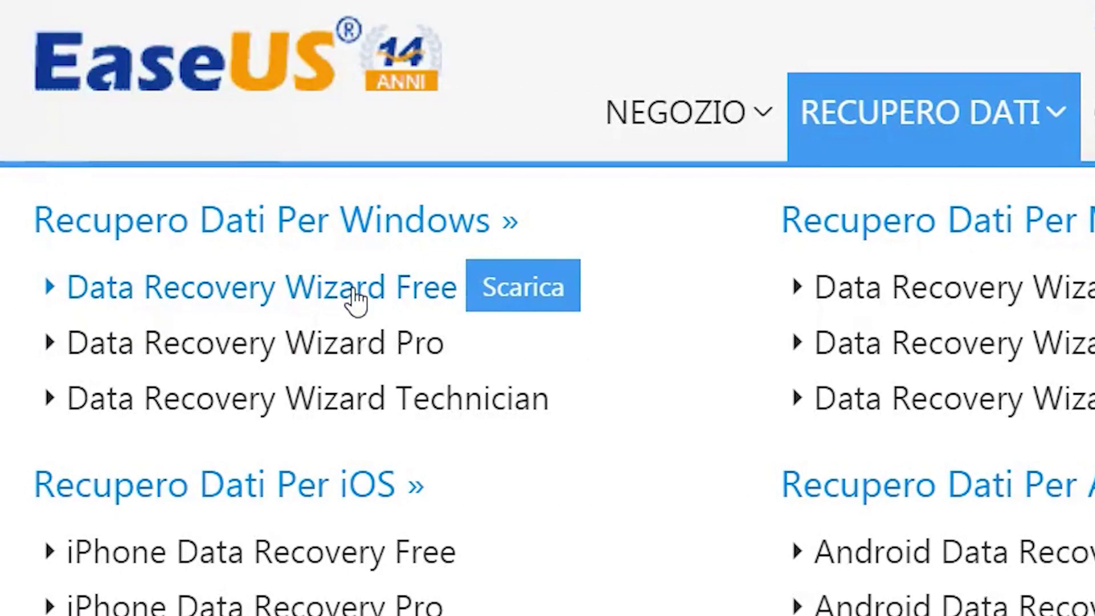
pyautogui.moveTo(357, 349)
pyautogui.moveTo(362, 392)
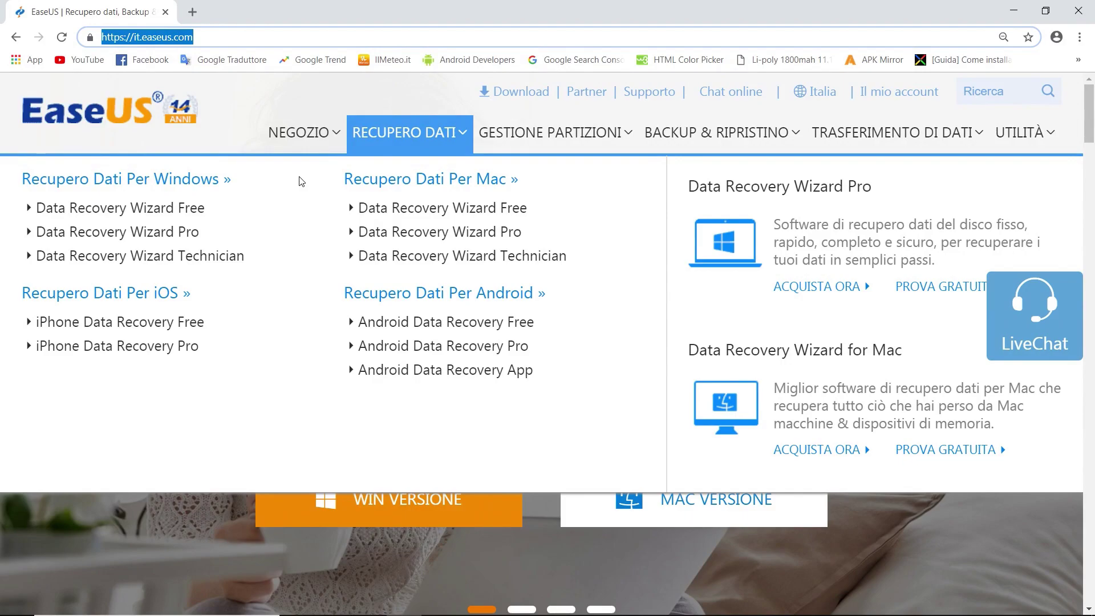
pyautogui.moveTo(149, 206)
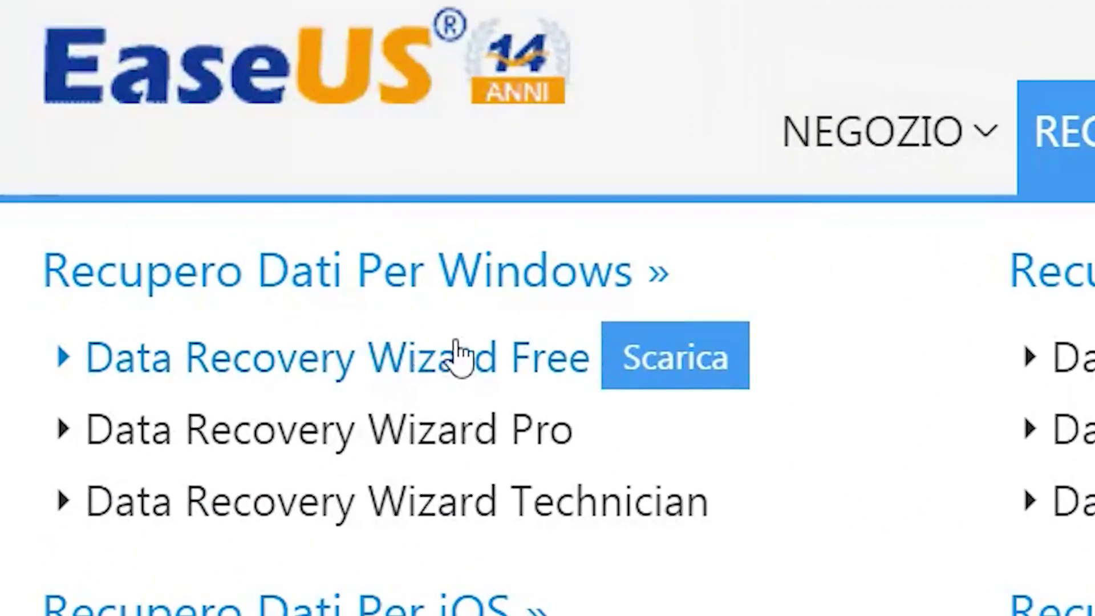
pyautogui.click(673, 390)
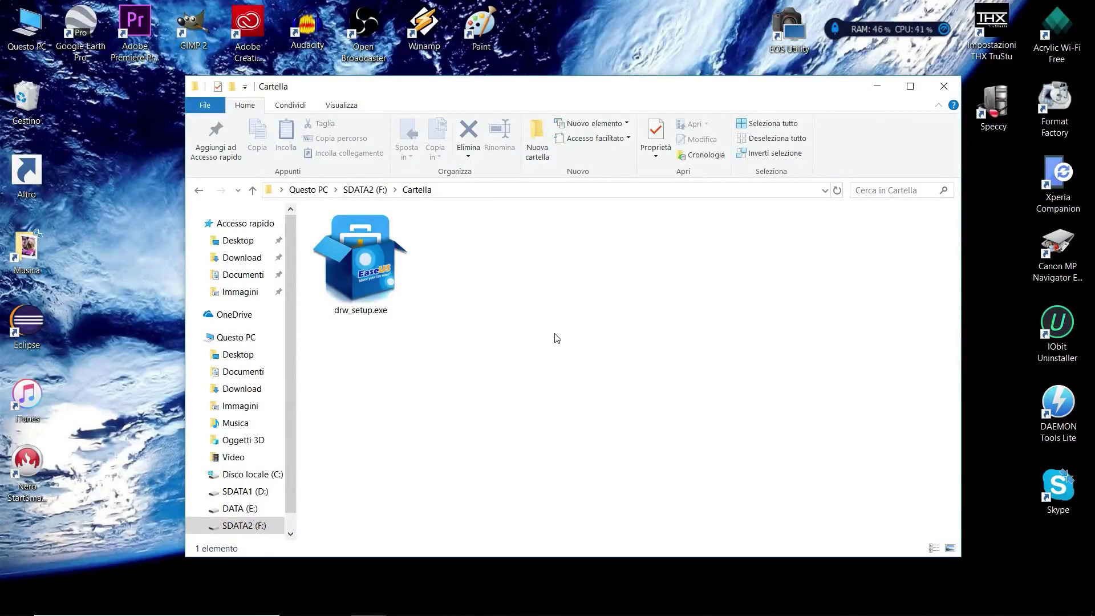
# Step: Run drw_setup.exe from the Cartella folder and accept Italiano as the installation language
pyautogui.moveTo(367, 283)
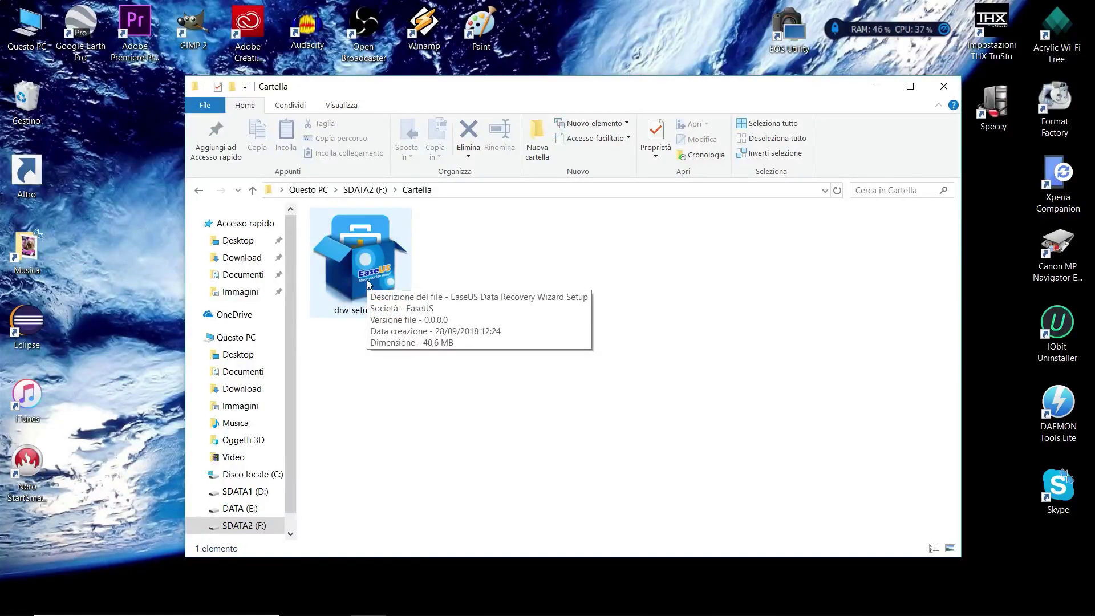
pyautogui.doubleClick(368, 284)
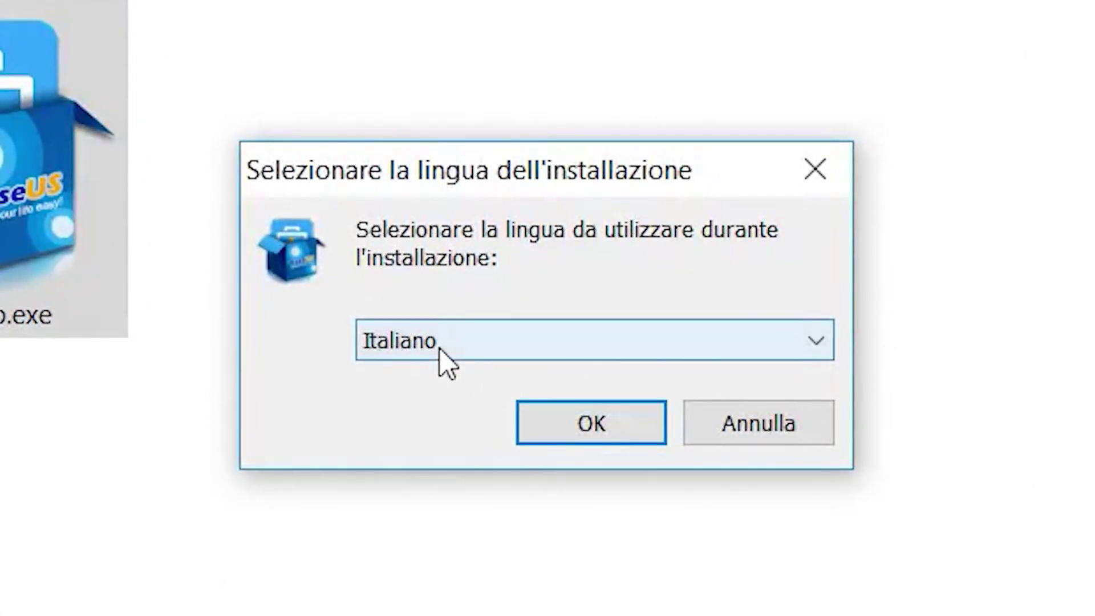
pyautogui.click(599, 430)
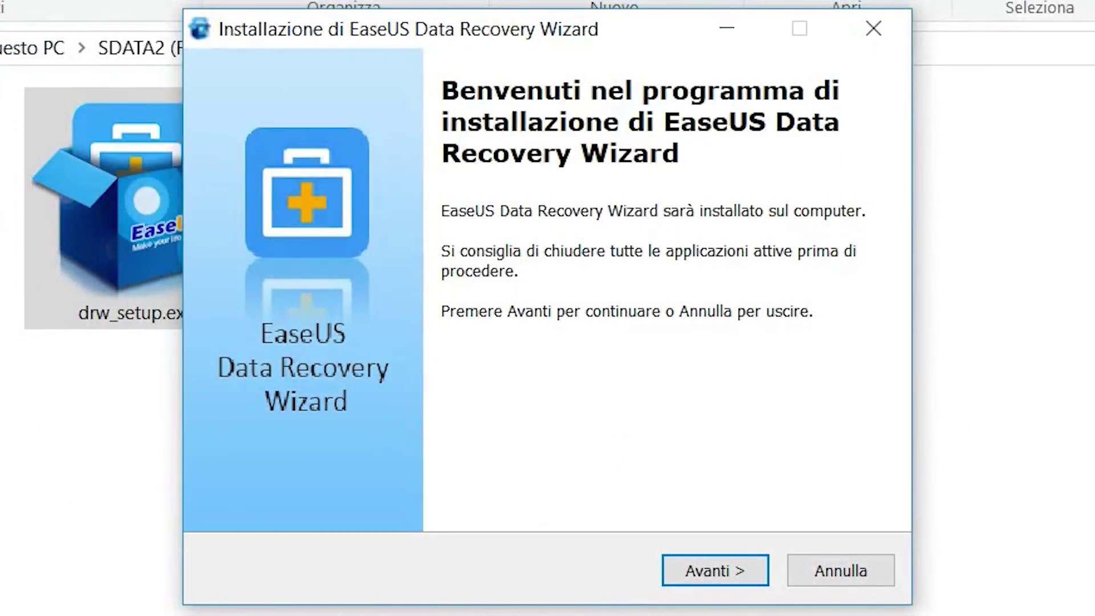
# Step: Proceed past the setup welcome page, go through the licence agreement to its end and accept it
pyautogui.click(723, 579)
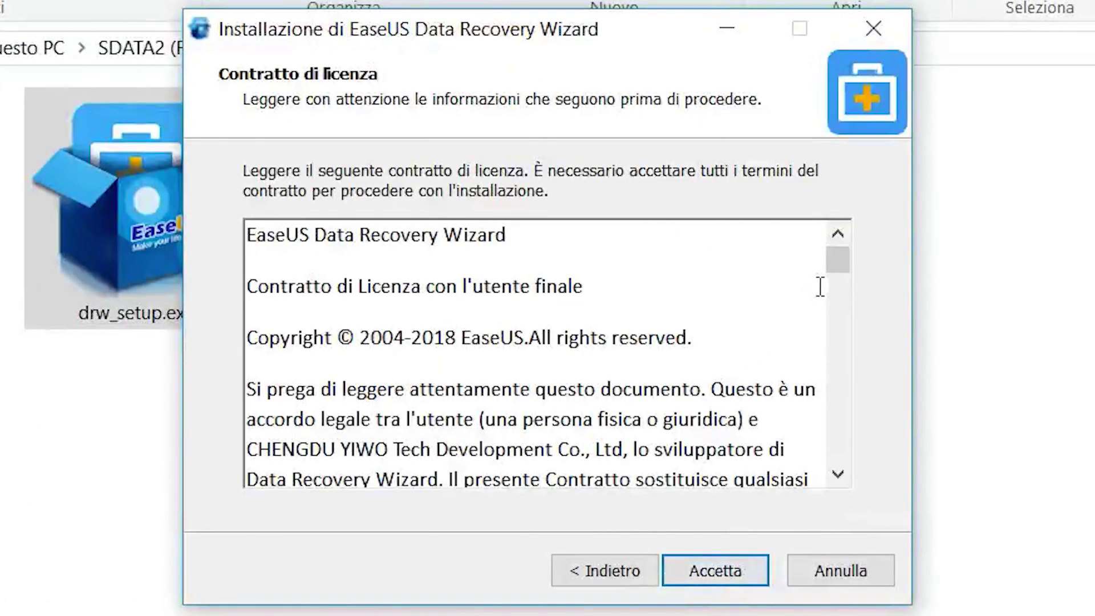
pyautogui.moveTo(841, 260); pyautogui.dragTo(846, 505)
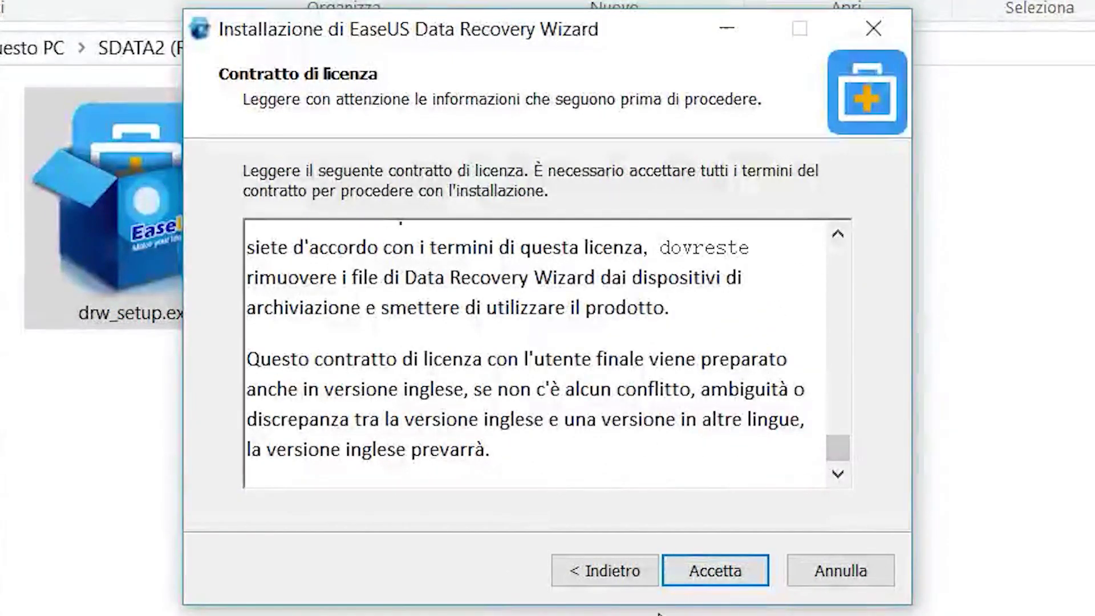
pyautogui.click(706, 587)
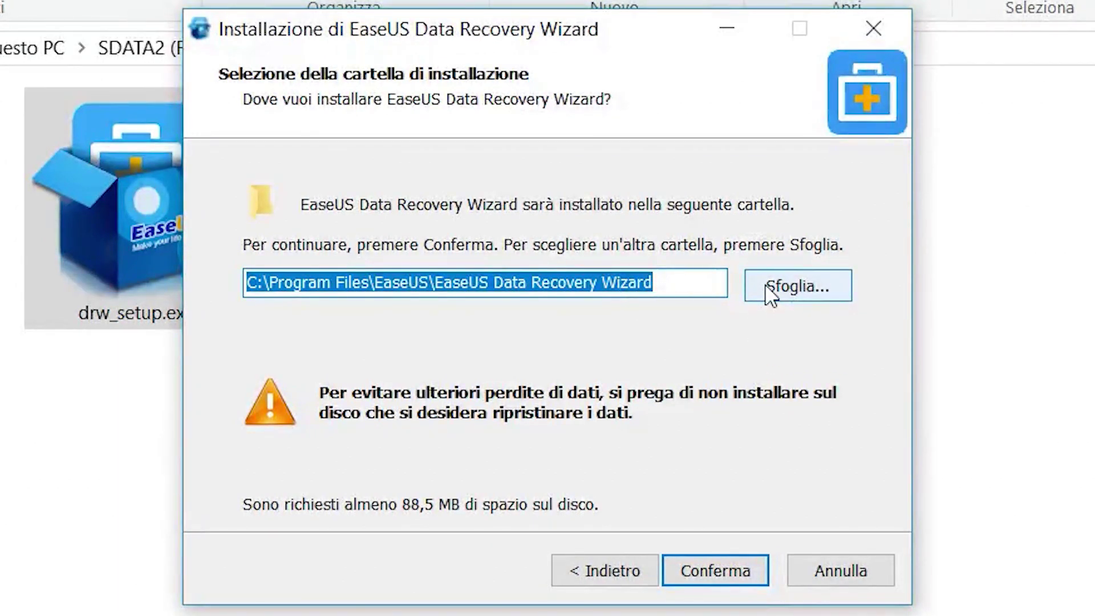
# Step: Install into C:\Program Files\EaseUS\EaseUS Data Recovery Wizard with a desktop icon, then finish setup with program launch enabled
pyautogui.click(713, 579)
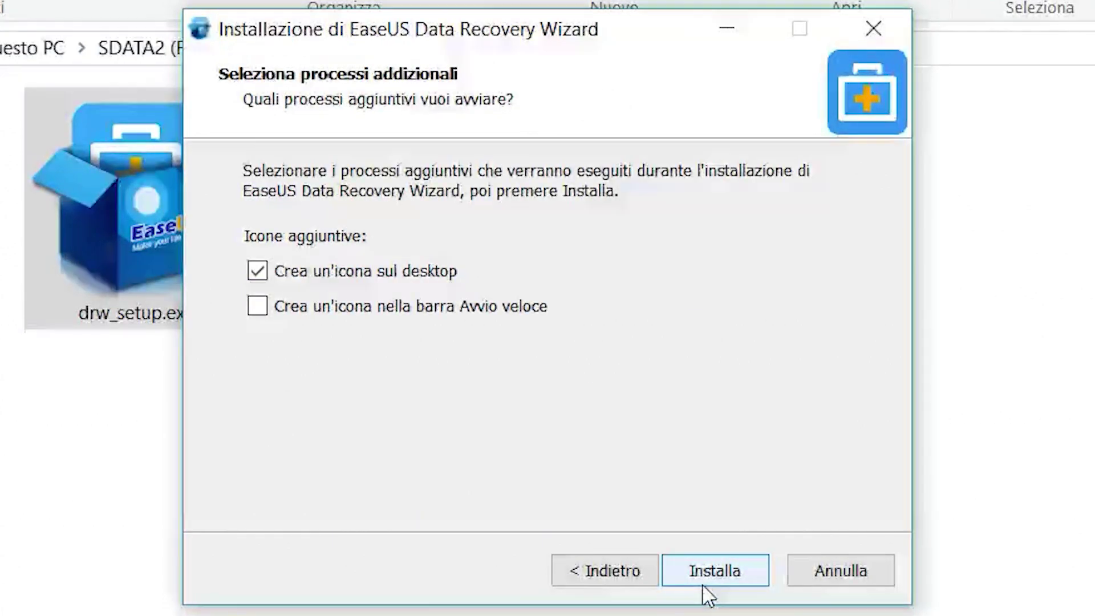
pyautogui.click(703, 583)
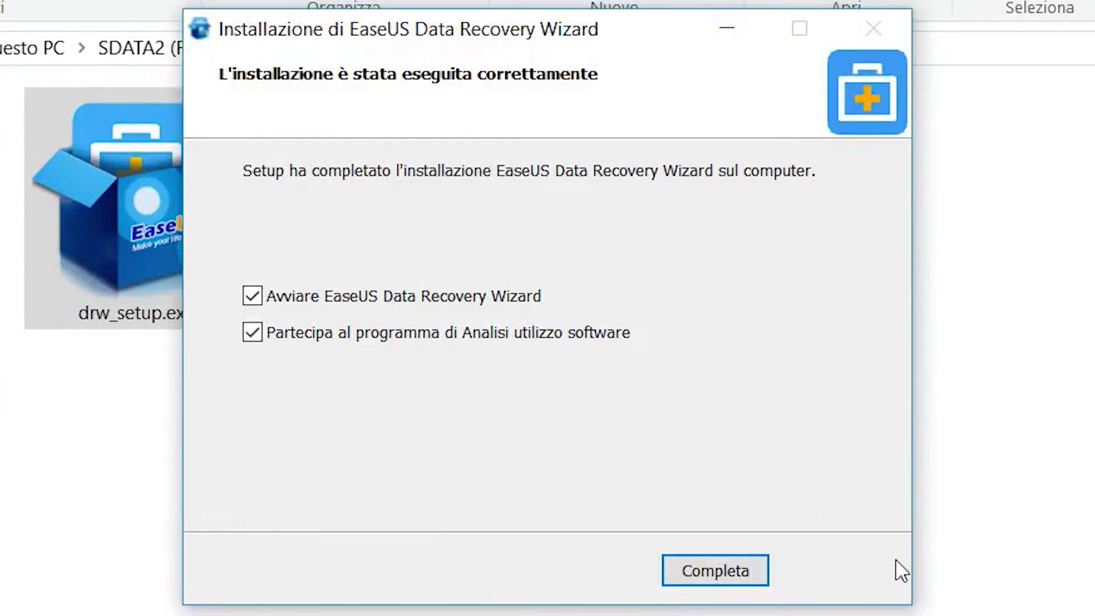
pyautogui.click(714, 573)
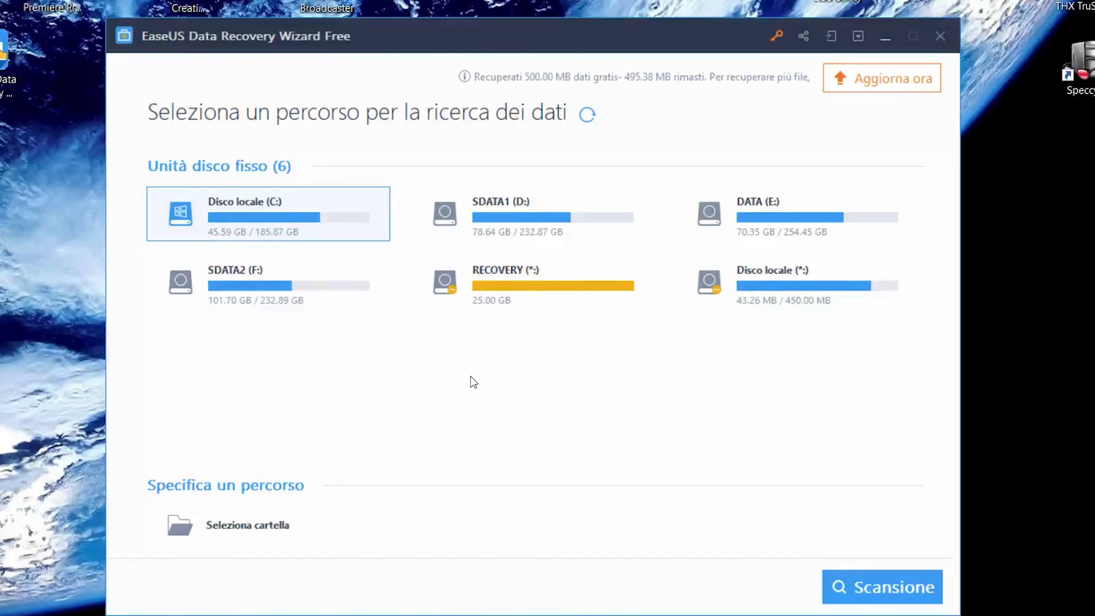
# Step: Scan the RECOVERY partition for lost data and open the SOURCES folder in the results
pyautogui.doubleClick(511, 293)
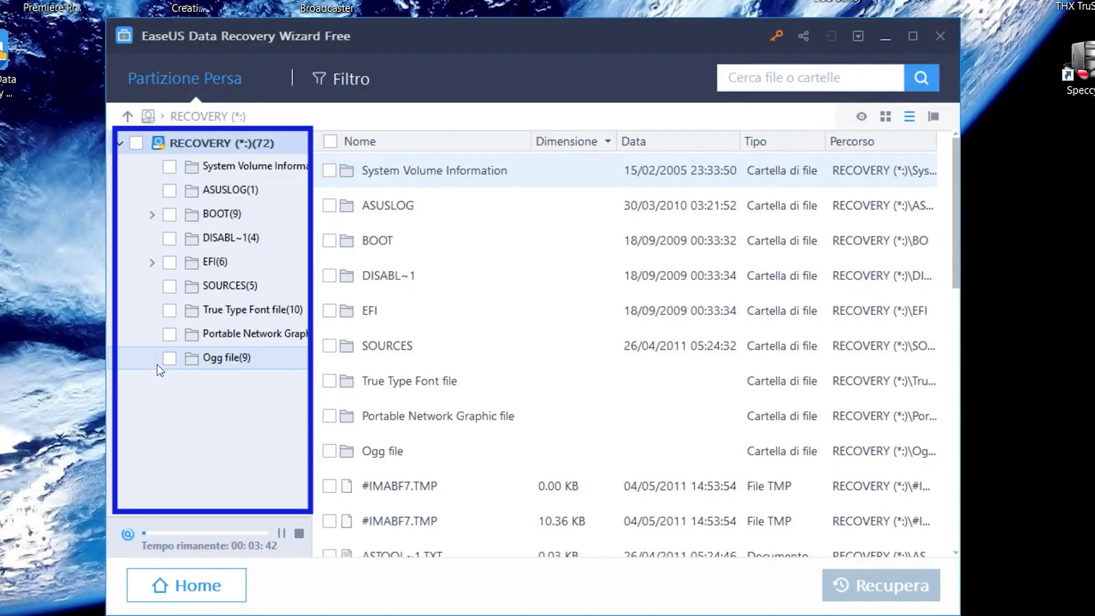
pyautogui.click(218, 287)
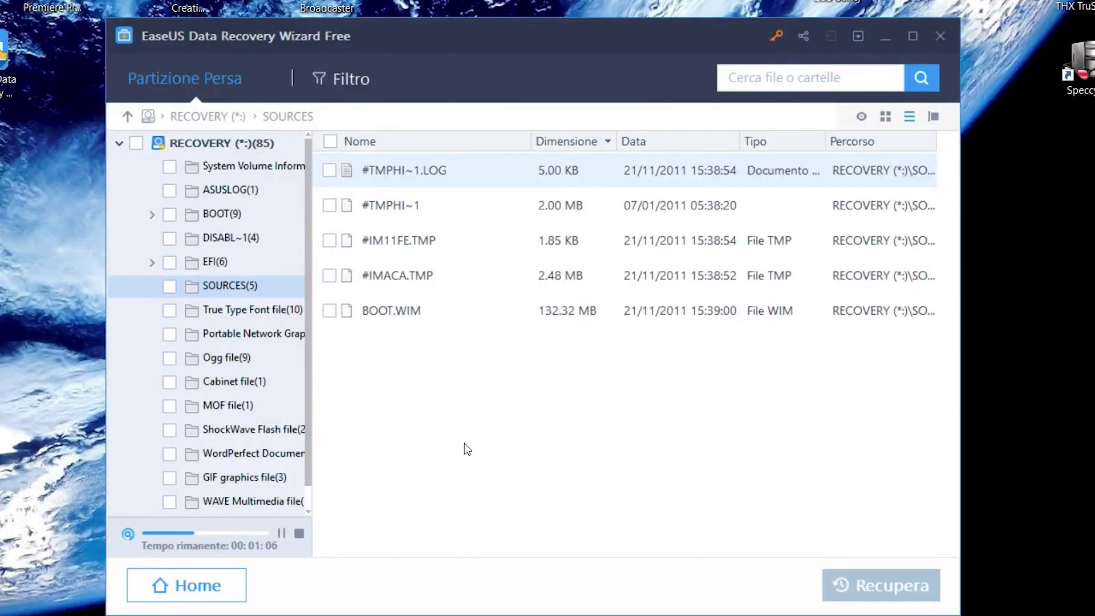
# Step: Mark #IMACA.TMP, BOOT.WIM and the True Type Font file folder for recovery, and open that font folder
pyautogui.click(329, 277)
pyautogui.click(330, 310)
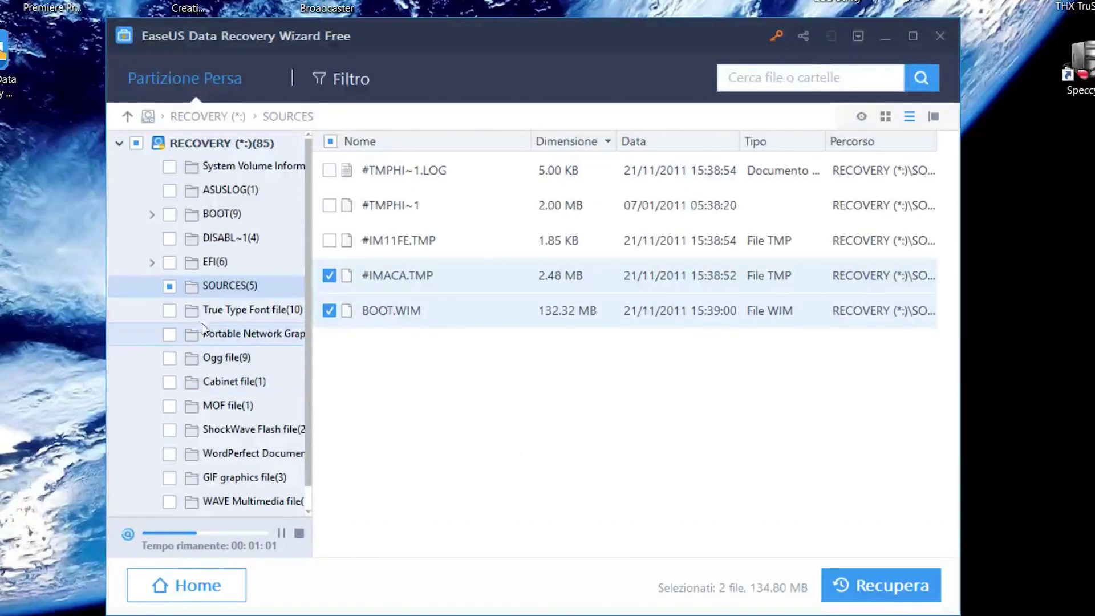
pyautogui.click(168, 310)
pyautogui.click(231, 313)
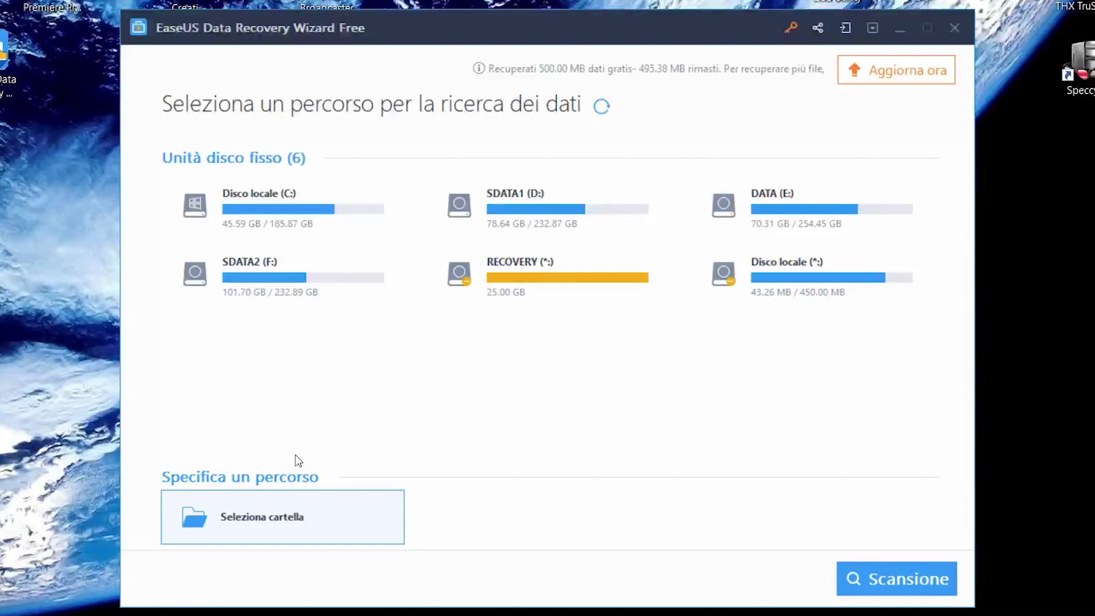
# Step: Specify the Cartella folder on SDATA2 (F:) as the search location and start the scan
pyautogui.click(293, 525)
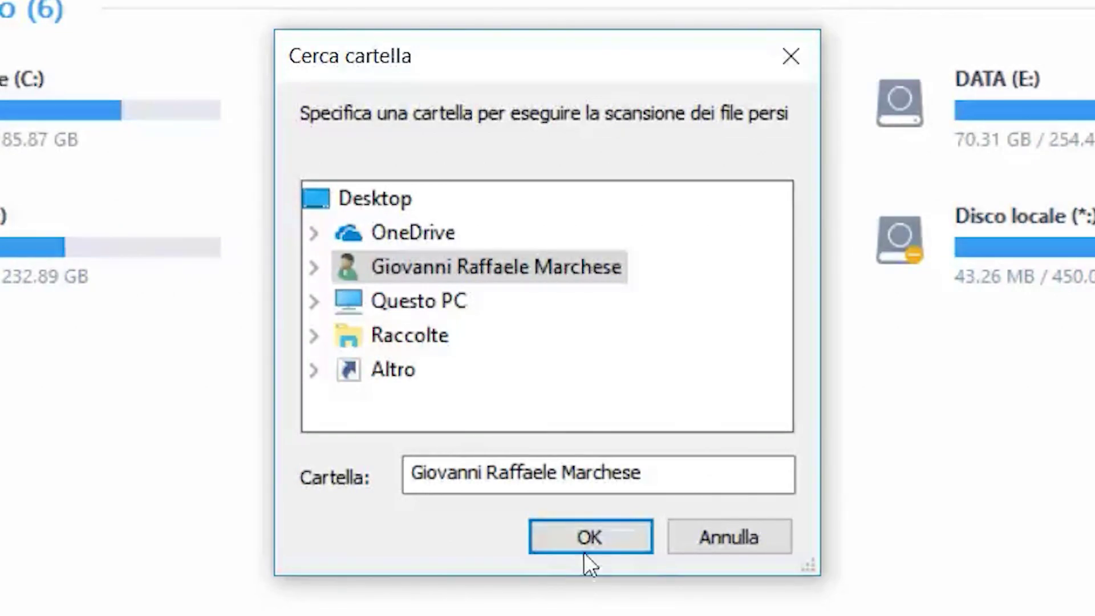
pyautogui.doubleClick(308, 301)
pyautogui.scroll(-3, 327, 302)
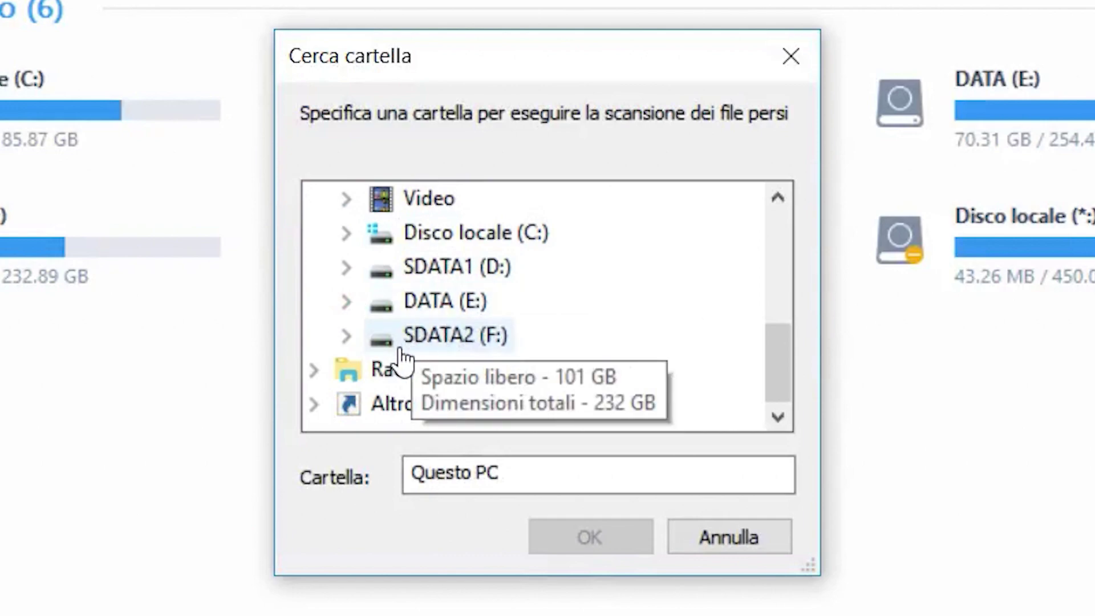
pyautogui.doubleClick(398, 341)
pyautogui.click(467, 342)
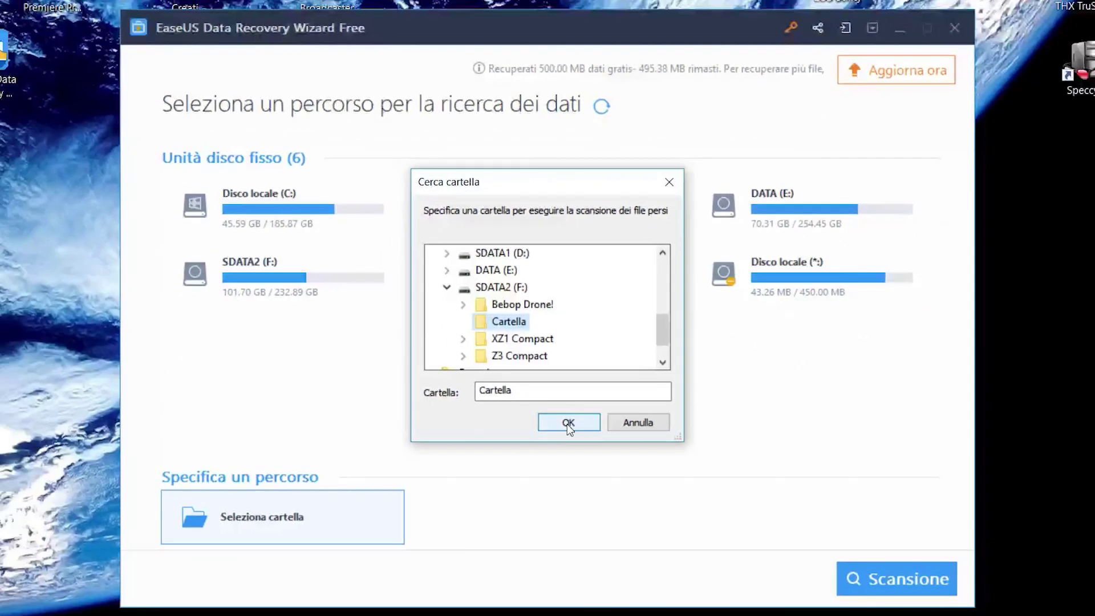
pyautogui.click(591, 550)
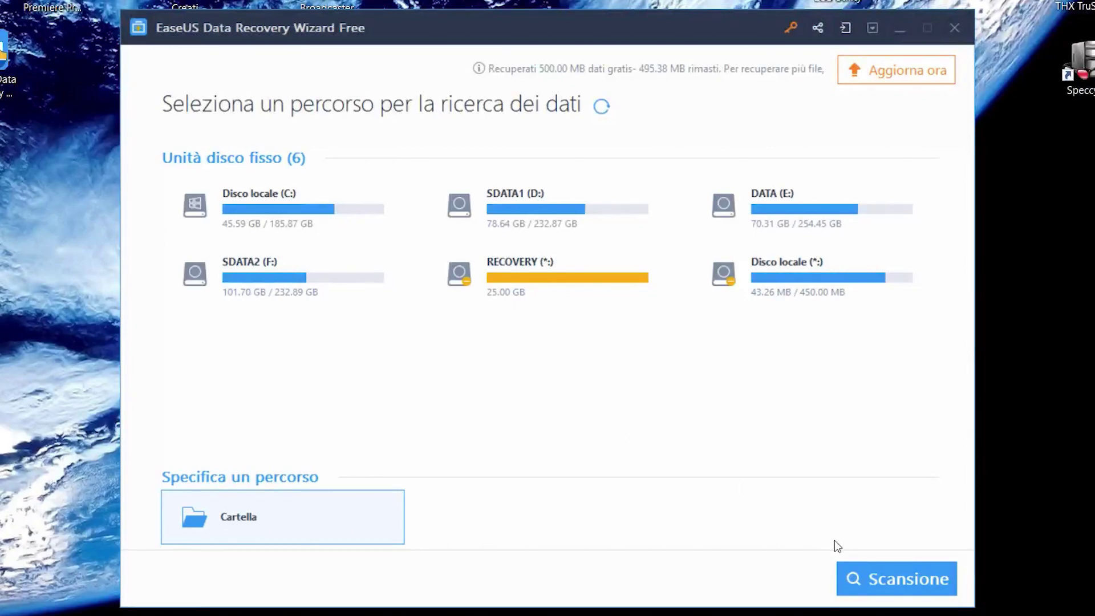
pyautogui.click(890, 583)
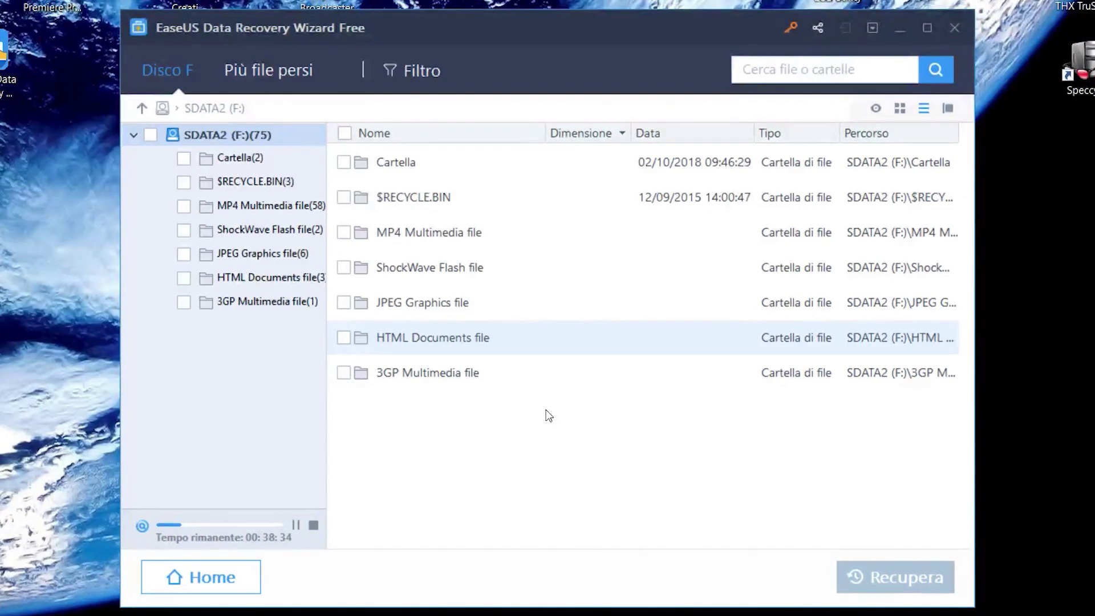
# Step: Mark the HTML Documents file and 3GP Multimedia file folders in the scan results and start recovering them
pyautogui.click(343, 337)
pyautogui.click(343, 372)
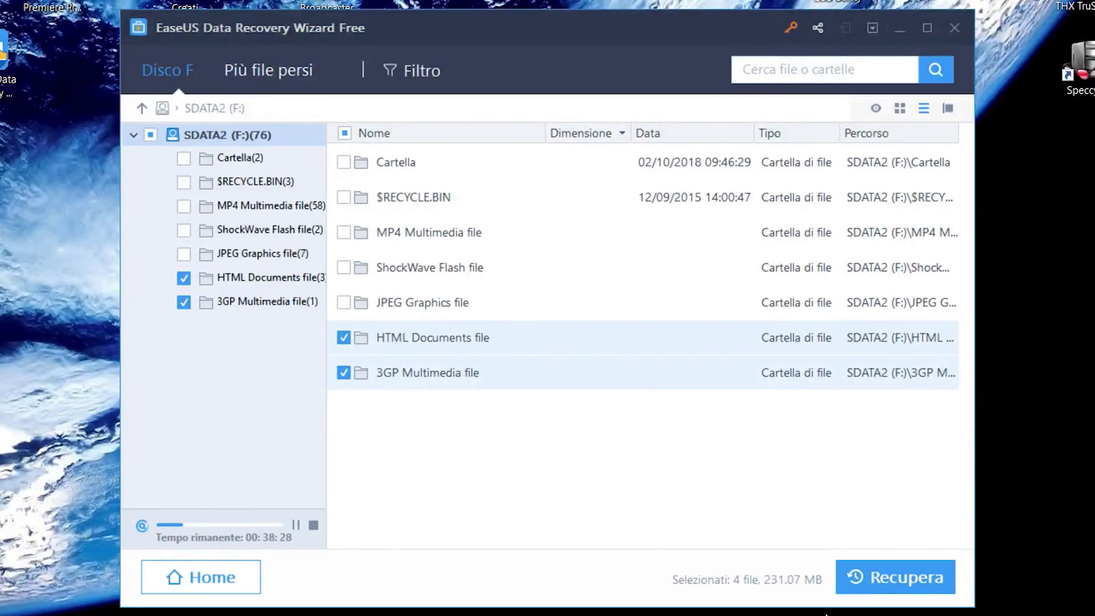
pyautogui.click(902, 581)
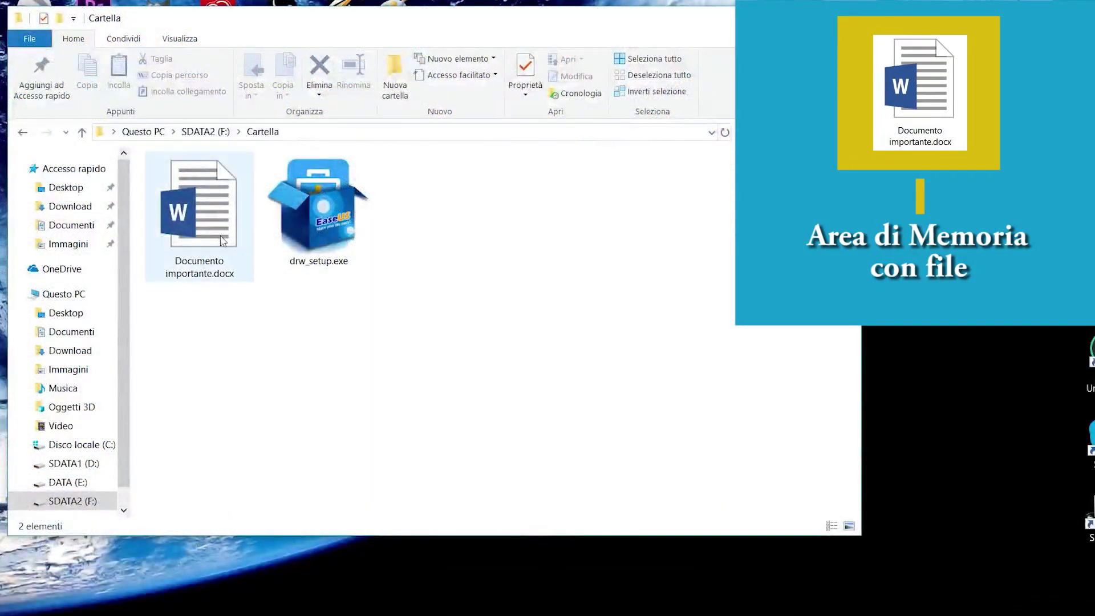
# Step: Switch to File Explorer and move Documento importante.docx from the Cartella folder to the Recycle Bin
pyautogui.click(210, 223)
pyautogui.rightClick(210, 223)
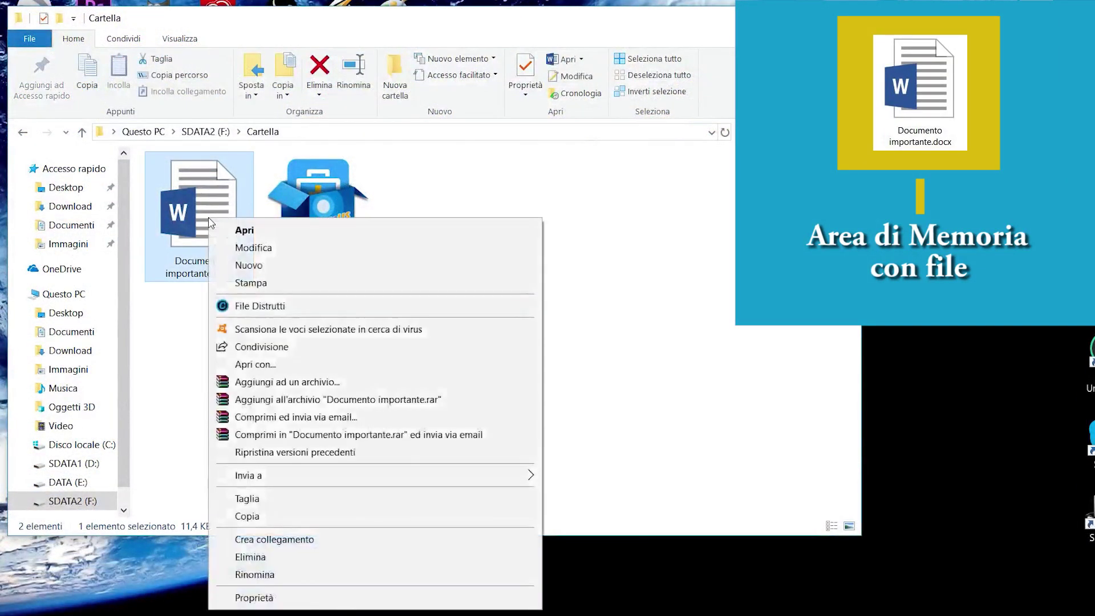
pyautogui.click(252, 556)
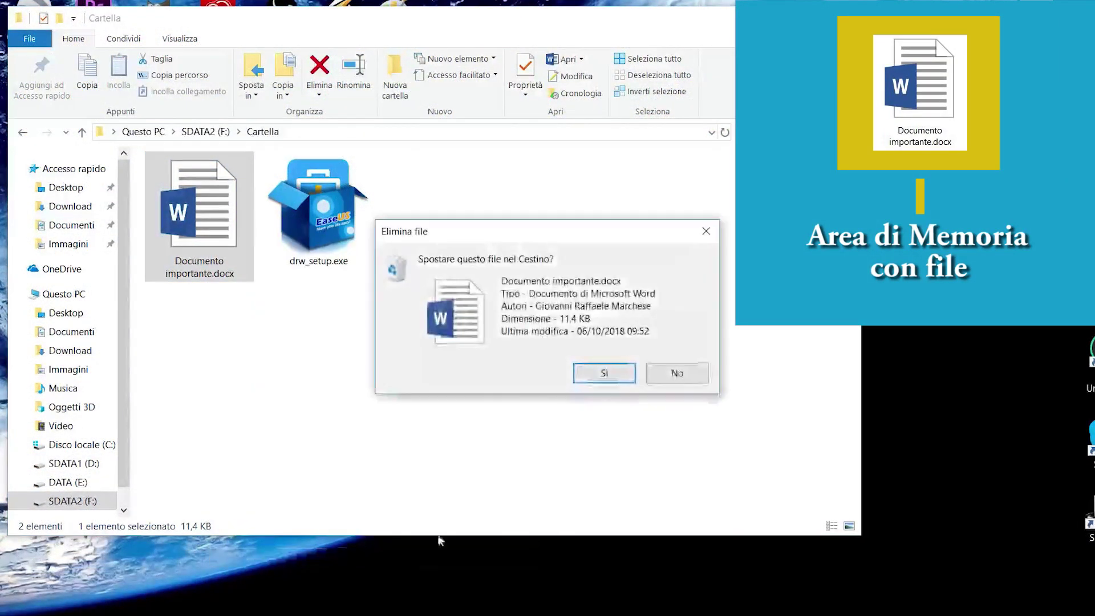
pyautogui.click(593, 378)
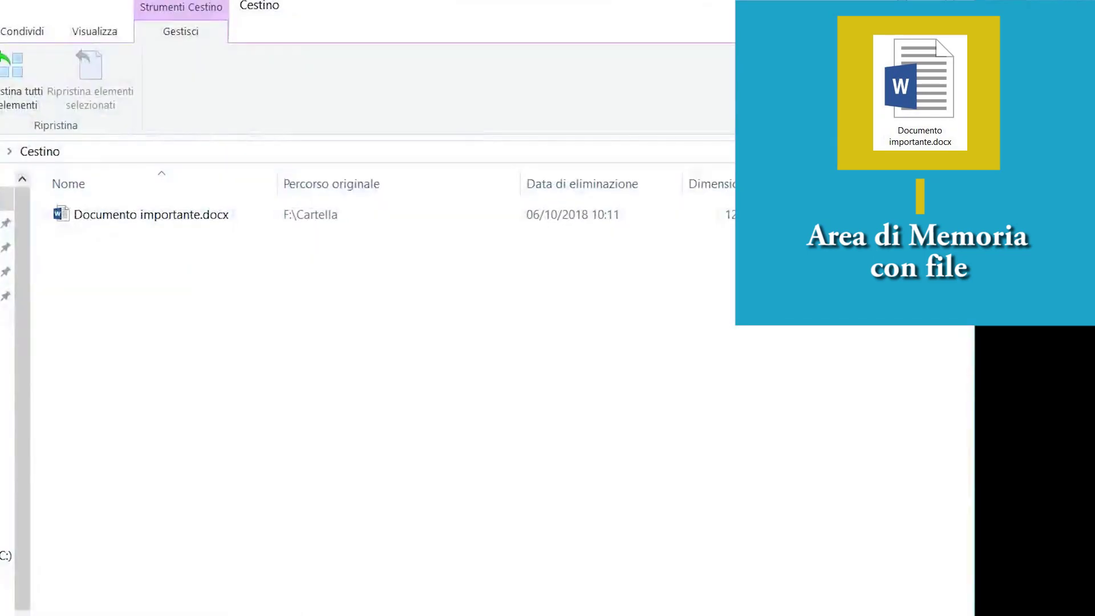
# Step: Permanently delete Documento importante.docx from the Recycle Bin
pyautogui.click(833, 573)
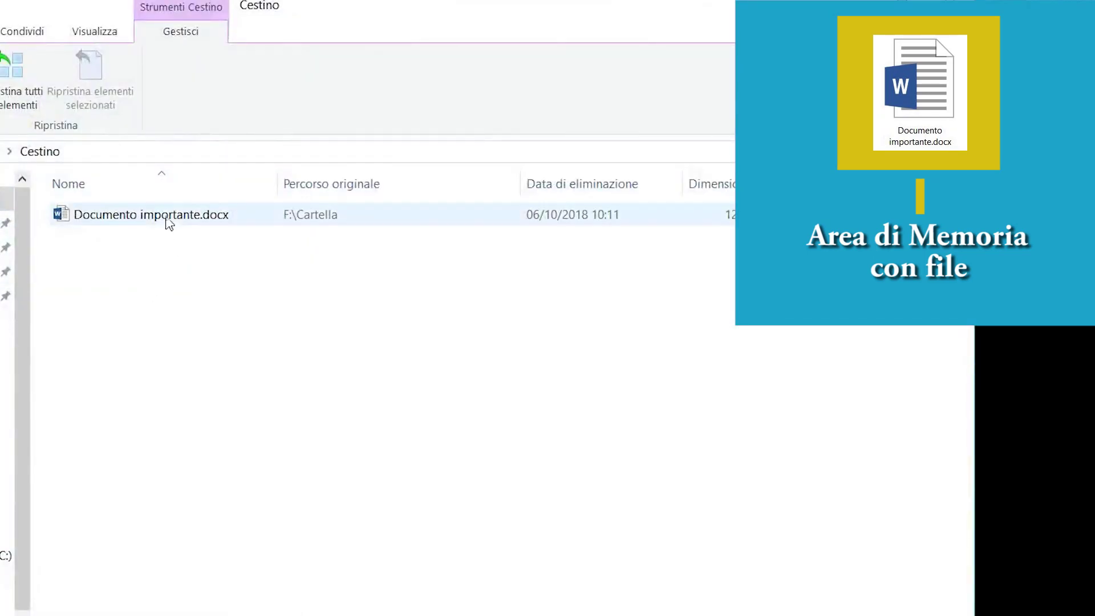
pyautogui.rightClick(833, 573)
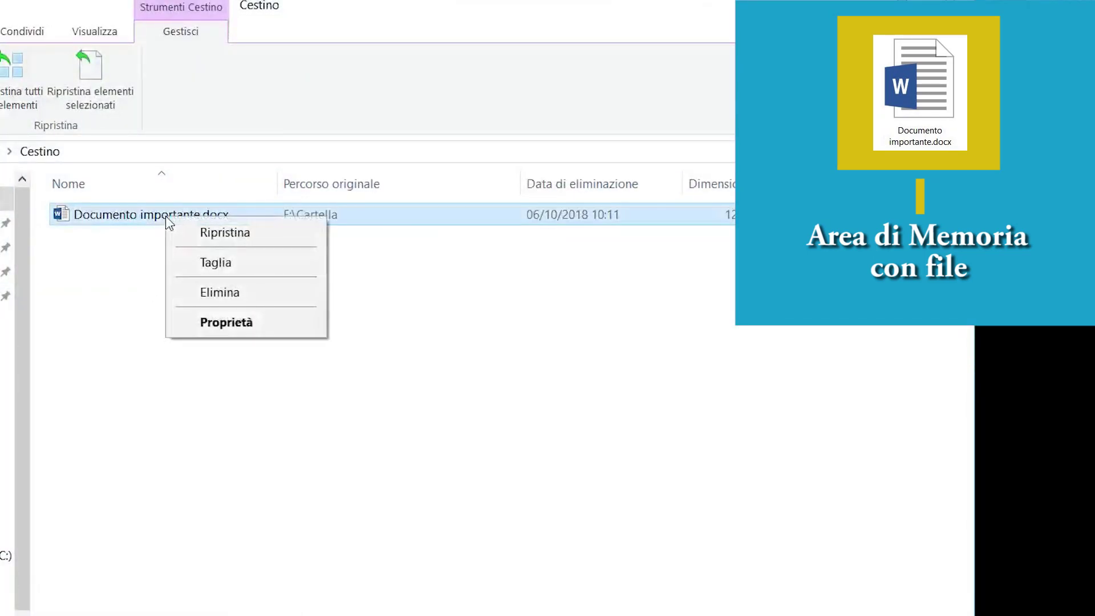
pyautogui.click(220, 291)
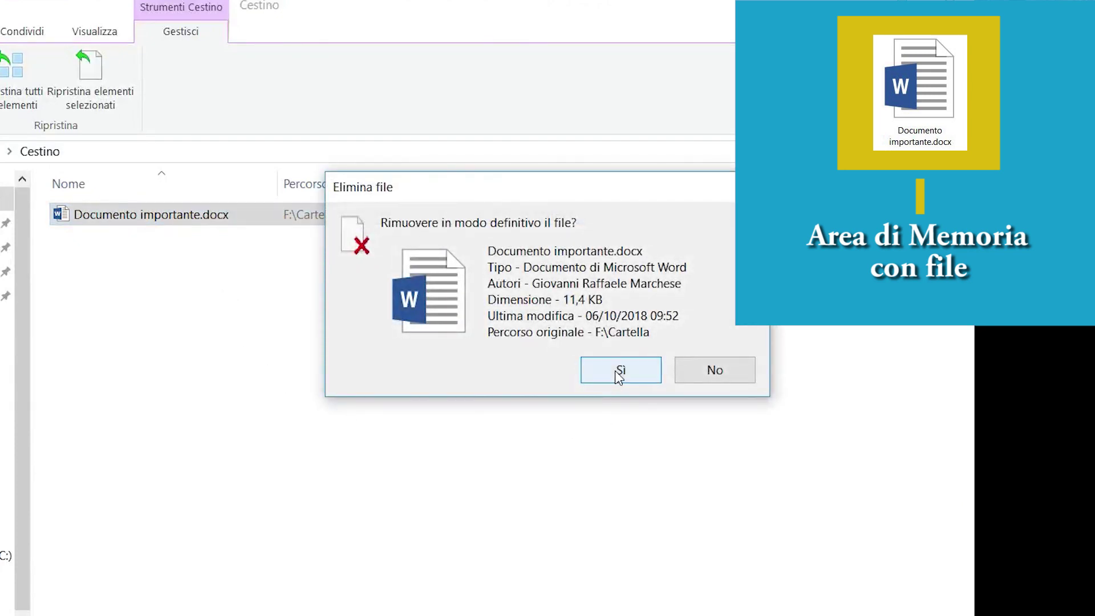
pyautogui.click(619, 371)
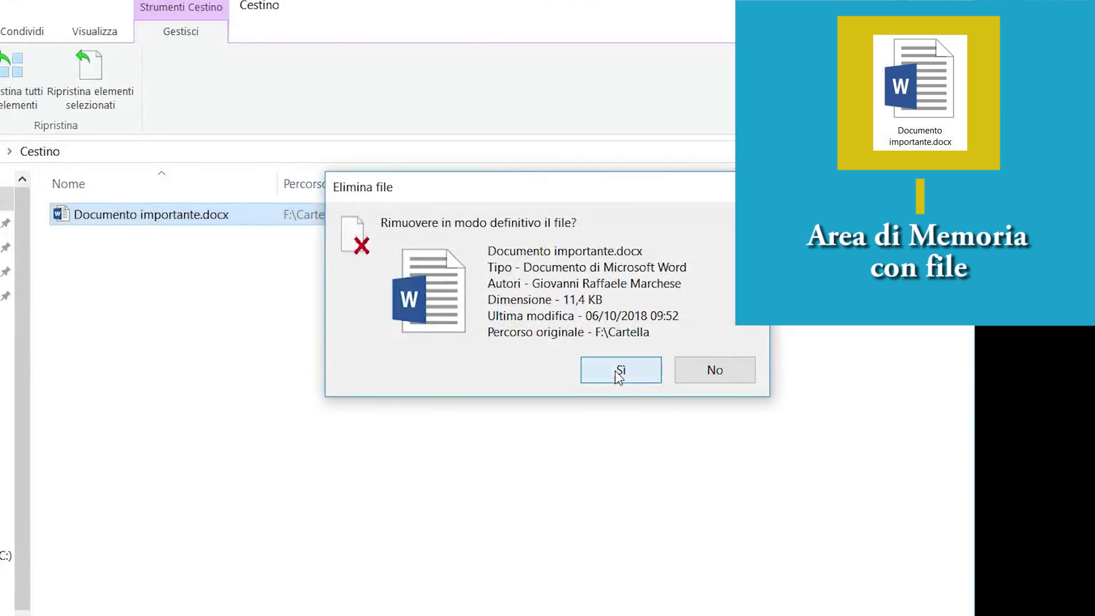